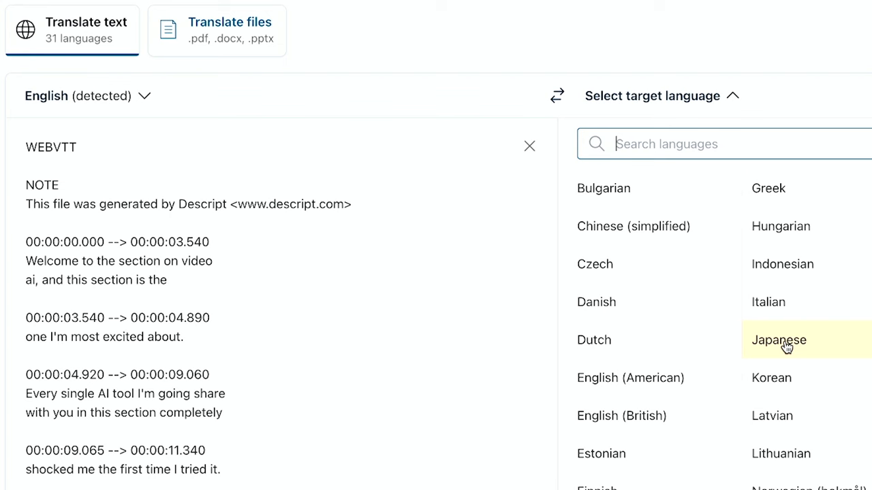
# - Leave the Descript editor for Chrome's descript.com homepage tab
pyautogui.click(784, 338)
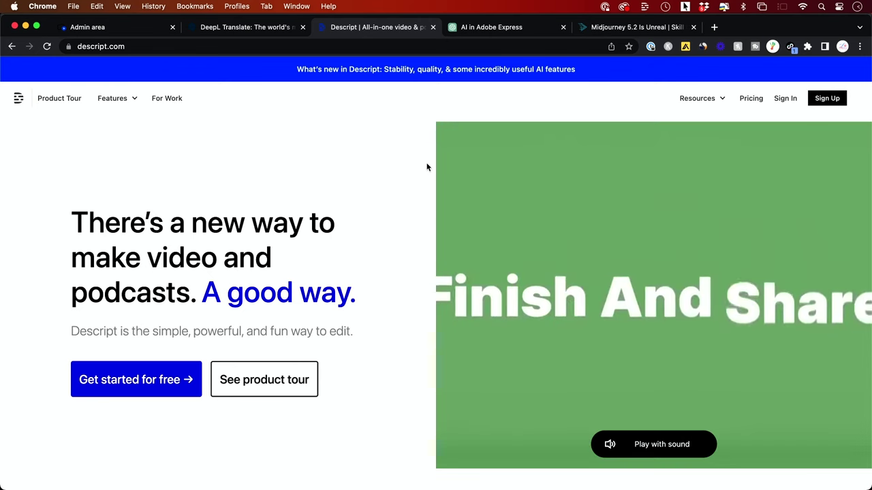
# - Switch back to the Descript desktop app showing the new Untitled project
pyautogui.press('super+Tab')
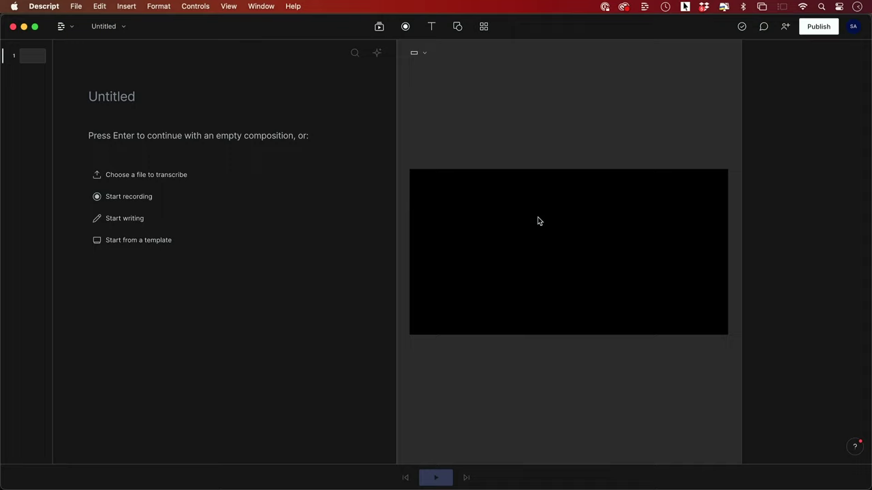
# - Drag 7.1 Introduction To Video Ai.mp4 from the Exports-Final folder into the Descript project
pyautogui.press('super+Tab')
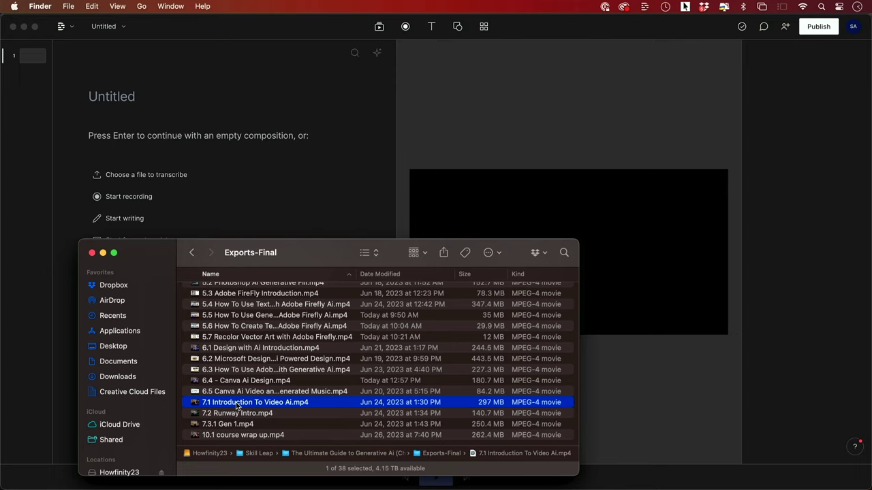
pyautogui.moveTo(237, 406); pyautogui.dragTo(448, 204)
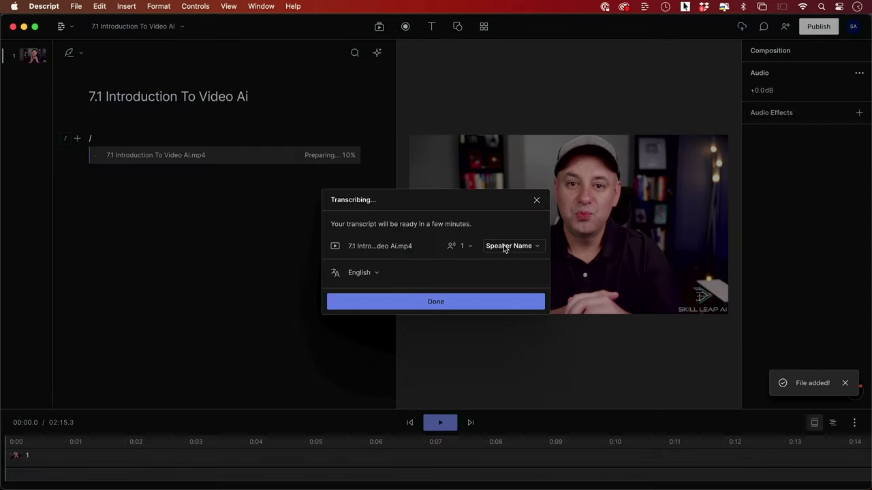
# - Add Saj as the speaker, keep English as the transcription language, and confirm
pyautogui.click(504, 247)
pyautogui.write('Saj')
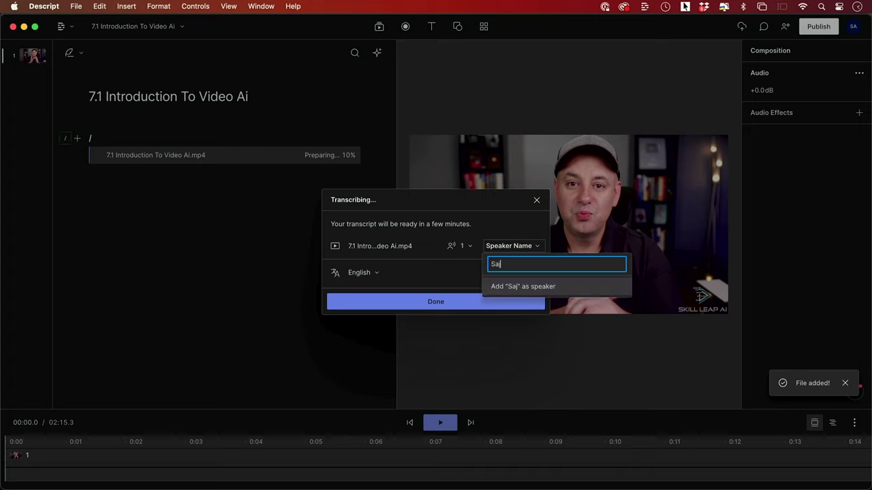
pyautogui.click(511, 289)
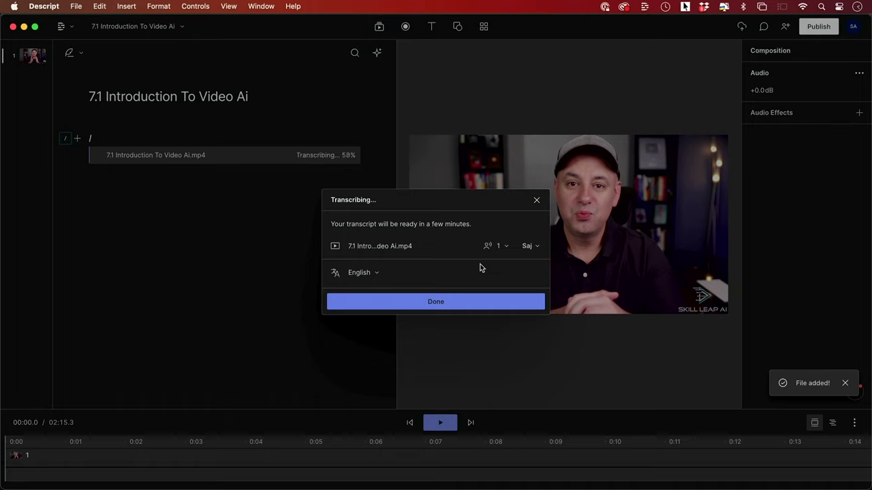
pyautogui.click(368, 274)
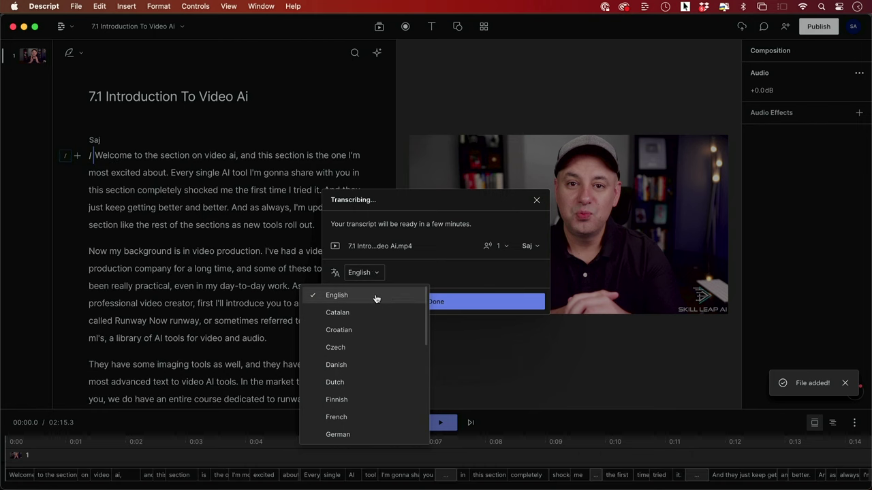
pyautogui.scroll(-8, 375, 379)
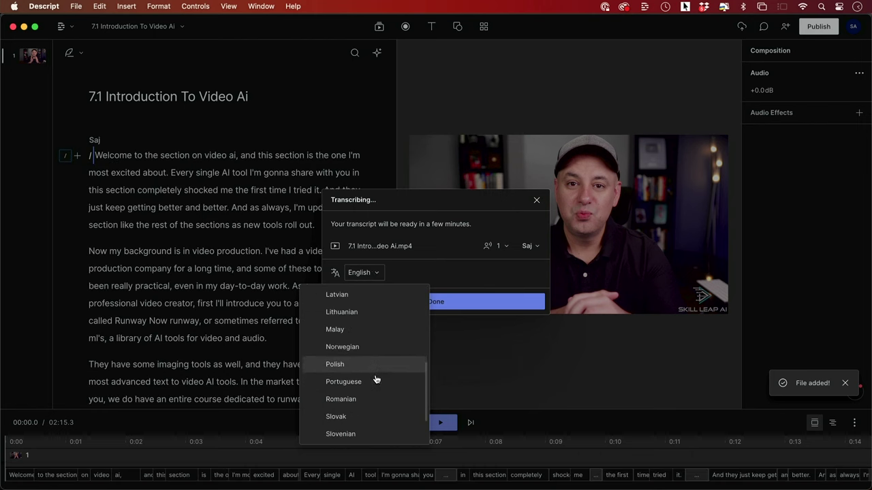
pyautogui.scroll(8, 375, 379)
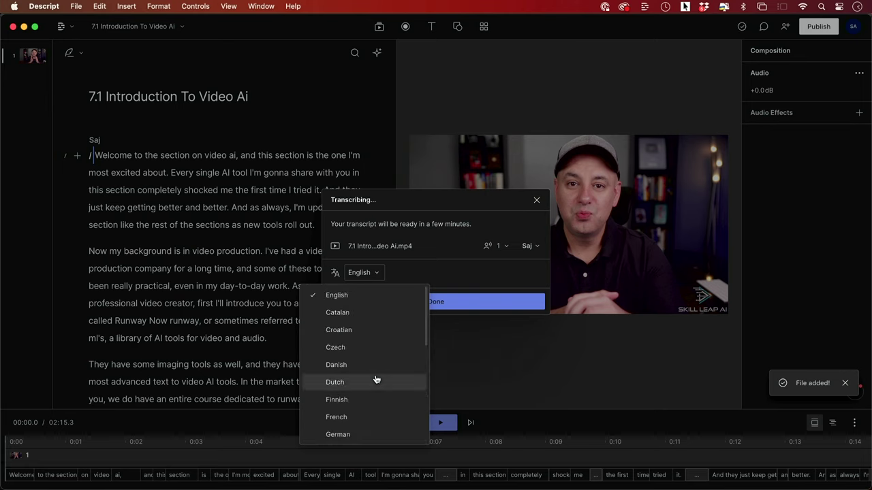
pyautogui.click(361, 297)
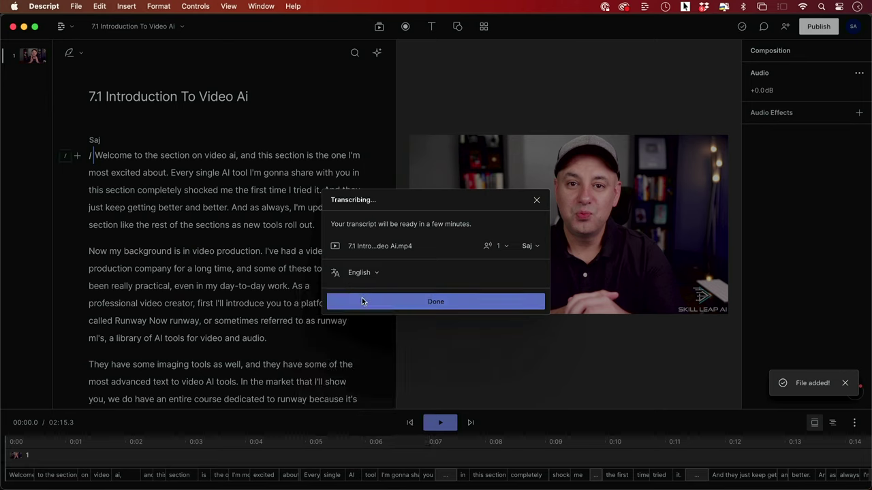
pyautogui.click(399, 302)
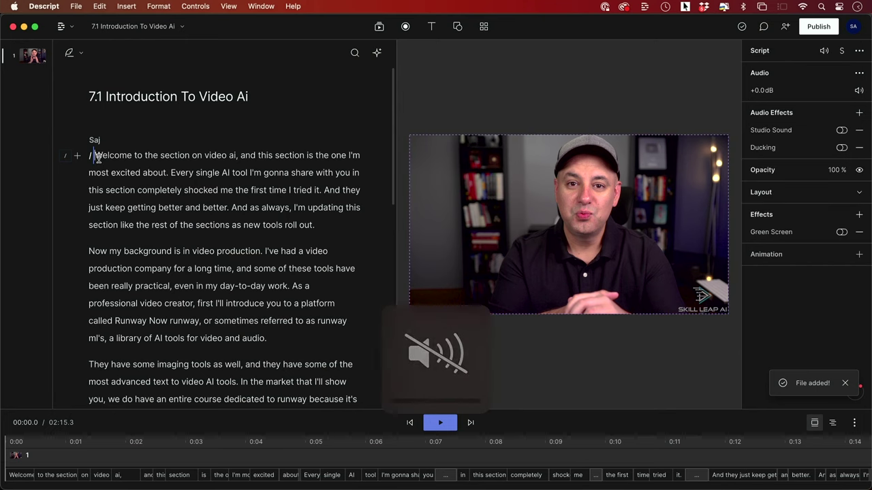
# - Play the video's opening in short bursts up to 'share with', then select the word 'gonna'
pyautogui.press('space')
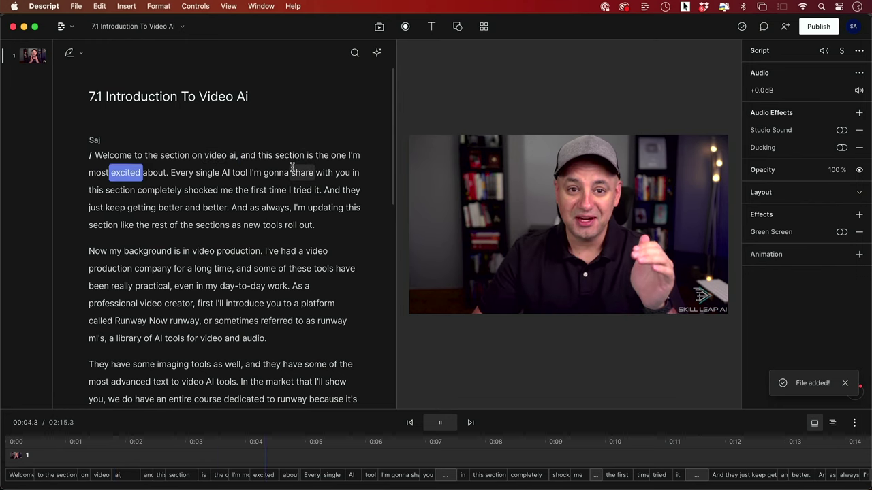
pyautogui.press('space')
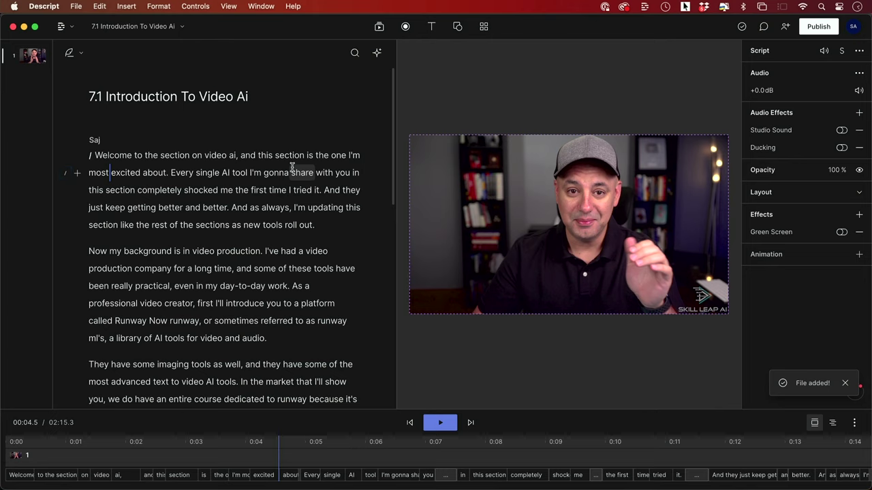
pyautogui.press('space')
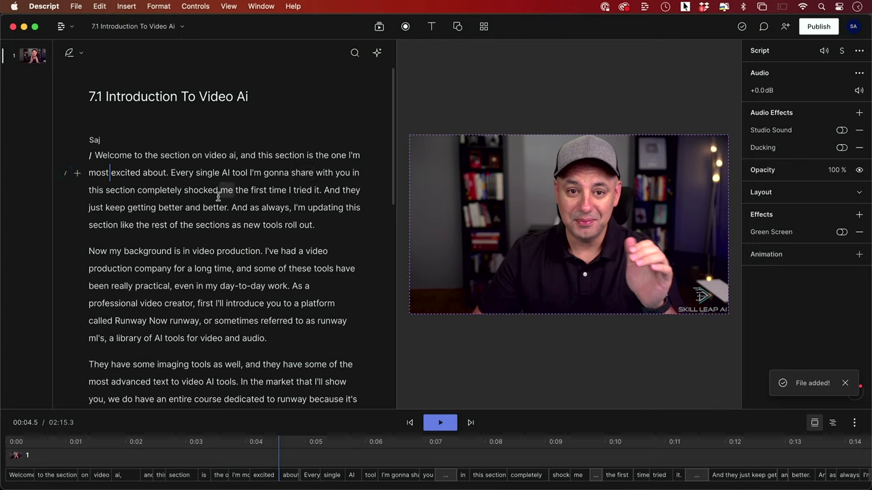
pyautogui.press('space')
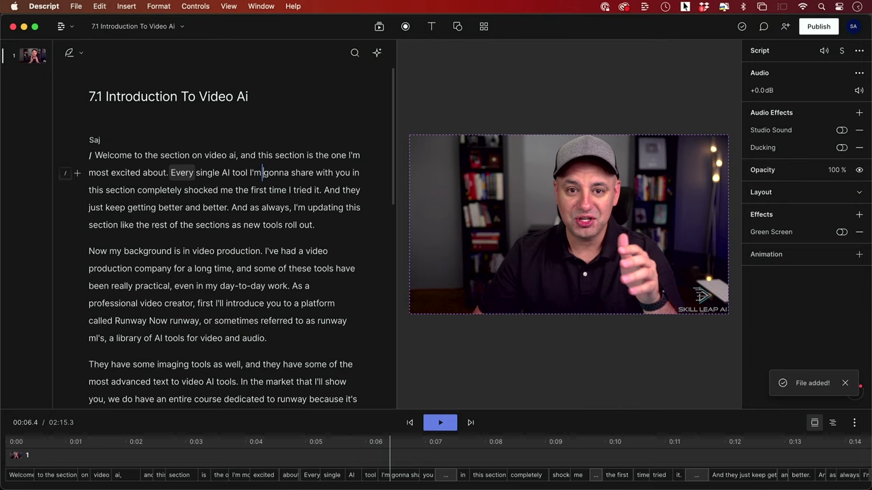
pyautogui.press('space')
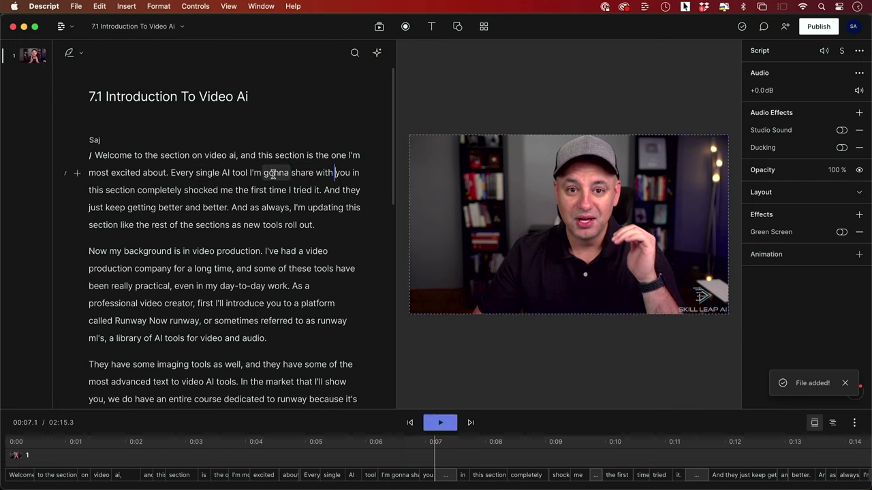
pyautogui.press('space')
pyautogui.moveTo(264, 173); pyautogui.dragTo(287, 173)
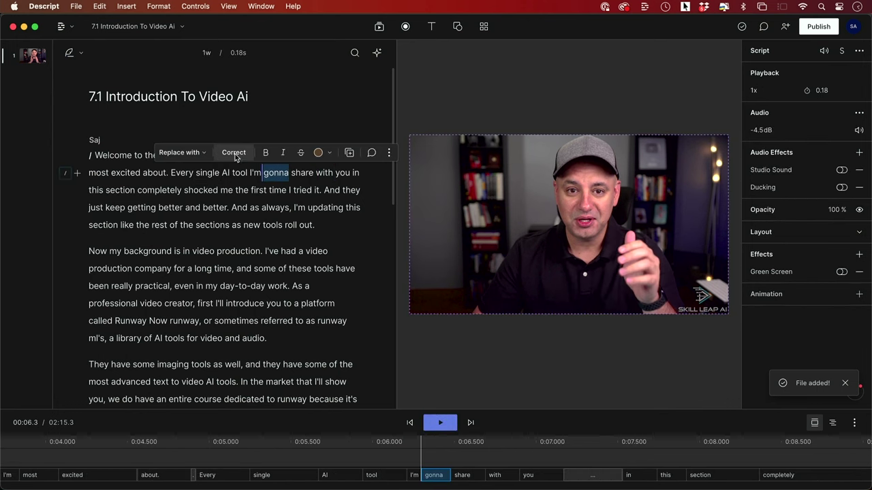
# - Correct 'gonna' to 'going' in the transcript
pyautogui.click(234, 152)
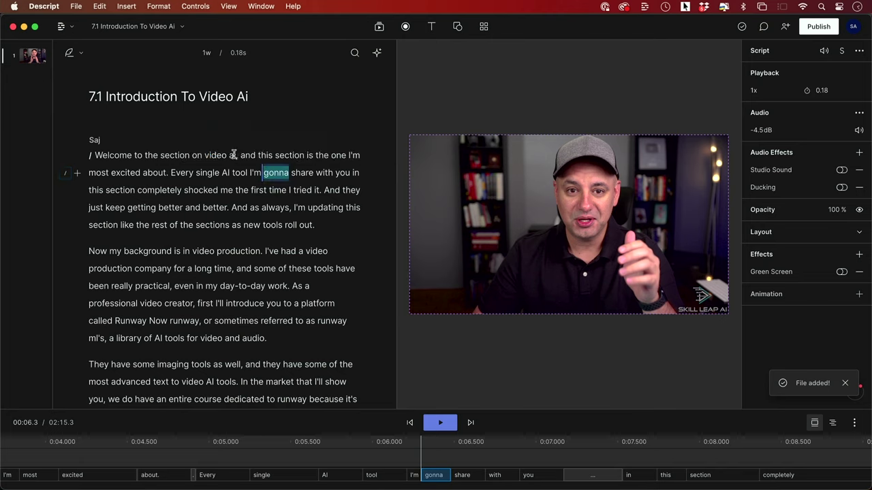
pyautogui.write('going')
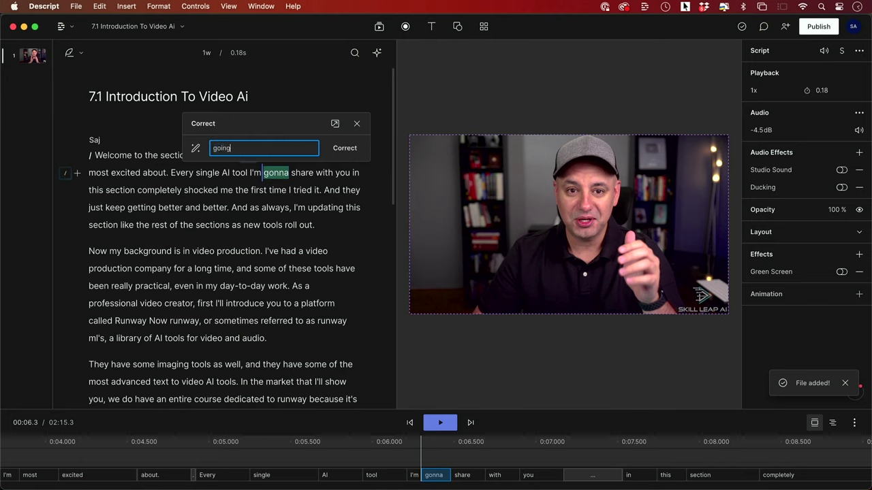
pyautogui.press('Return')
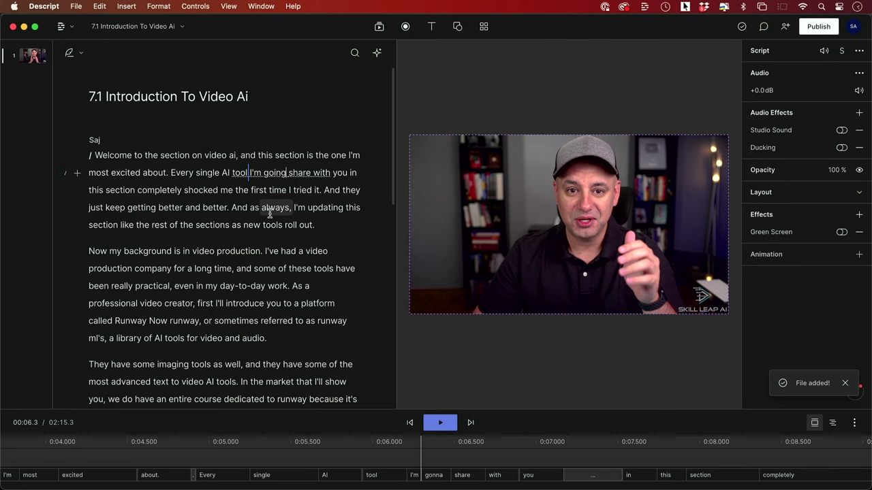
pyautogui.scroll(-2, 267, 228)
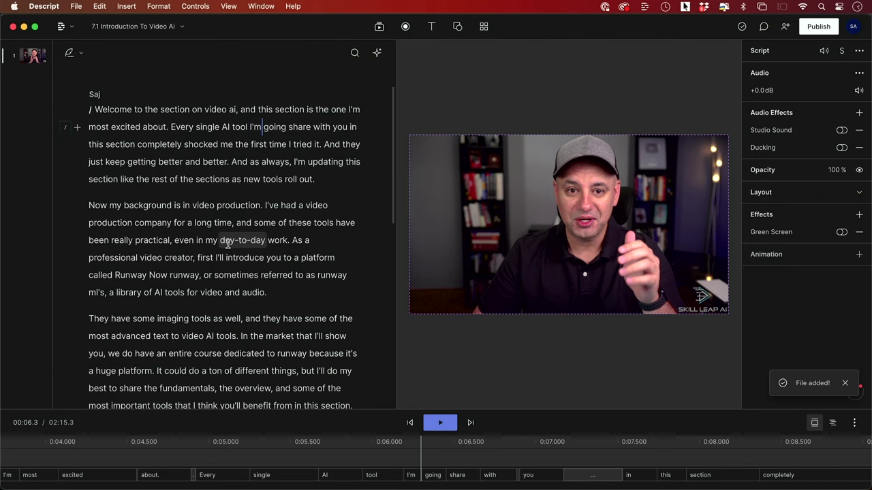
pyautogui.scroll(-2, 227, 244)
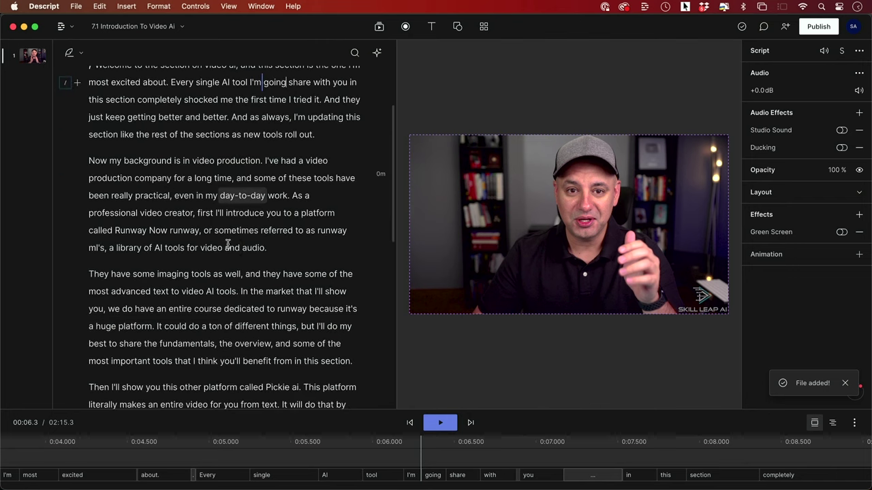
# - Add a full stop after 'Runway', capitalise the following 'runway', and play back to verify
pyautogui.click(147, 231)
pyautogui.write('.')
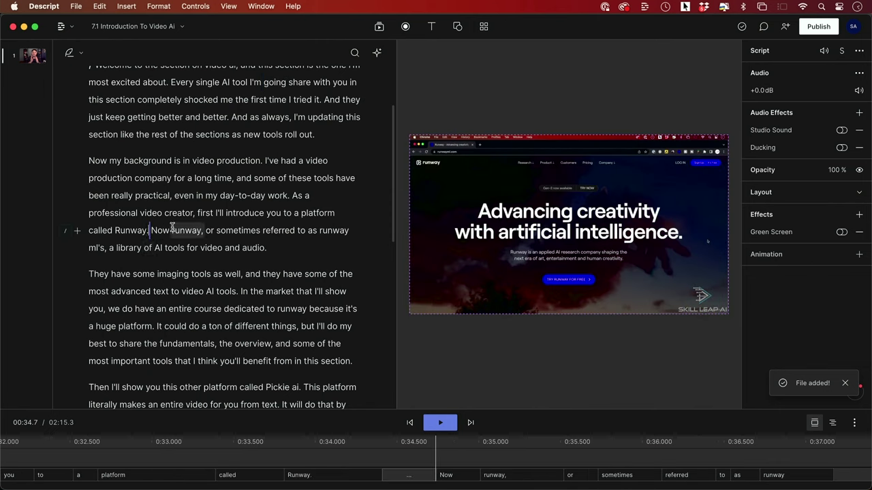
pyautogui.moveTo(171, 231); pyautogui.dragTo(201, 231)
pyautogui.press('super+shift+c')
pyautogui.write('R')
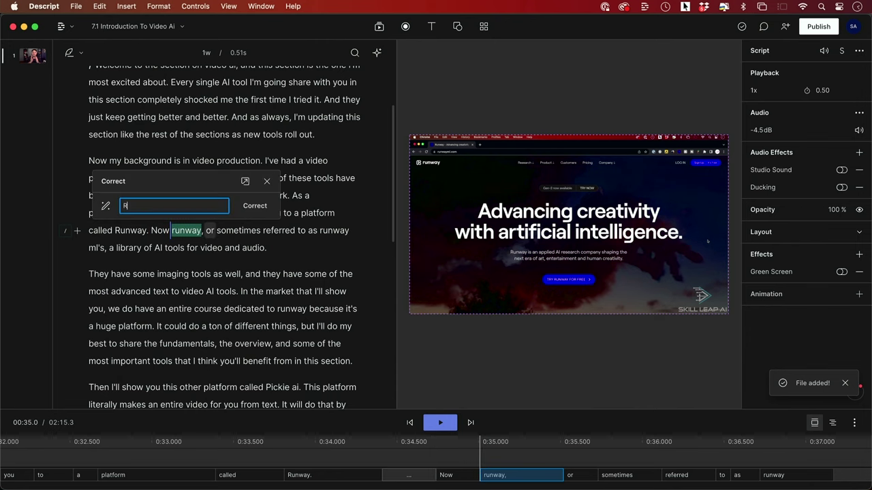
pyautogui.write('unway')
pyautogui.press('Return')
pyautogui.click(216, 231)
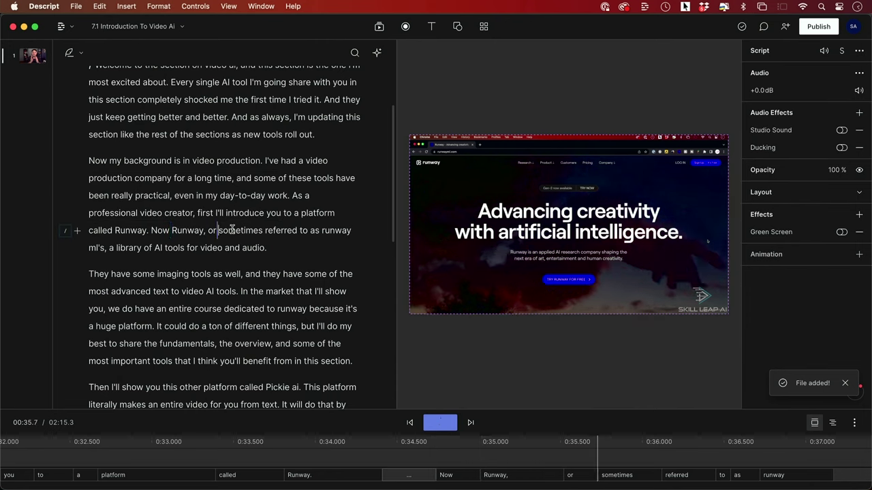
pyautogui.press('space')
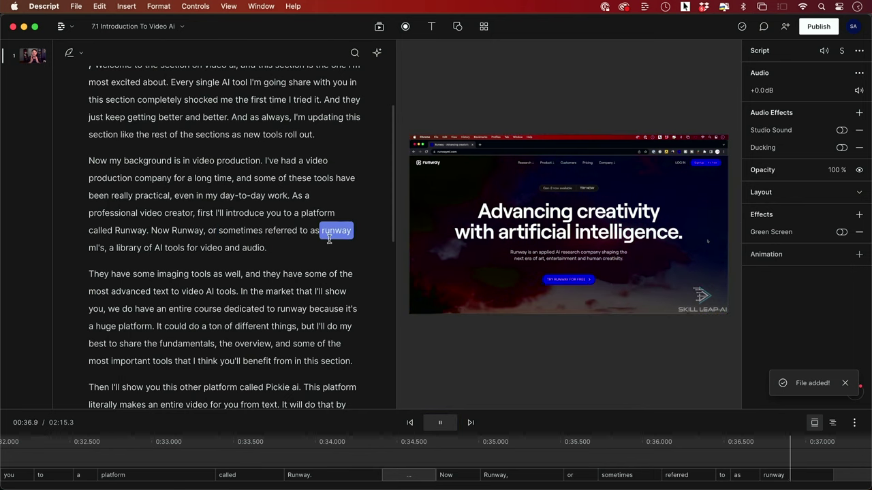
pyautogui.press('space')
pyautogui.scroll(3, 331, 236)
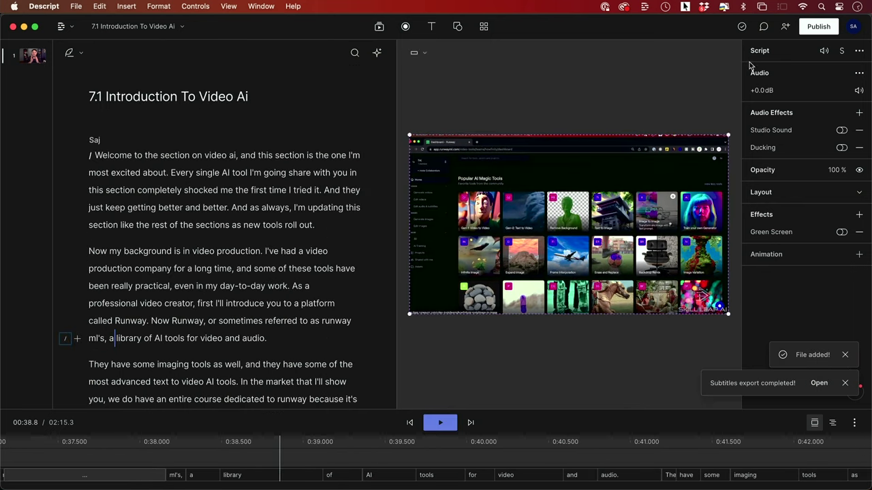
# - Export the transcript as a Microsoft Word (.docx) file and save it
pyautogui.click(819, 27)
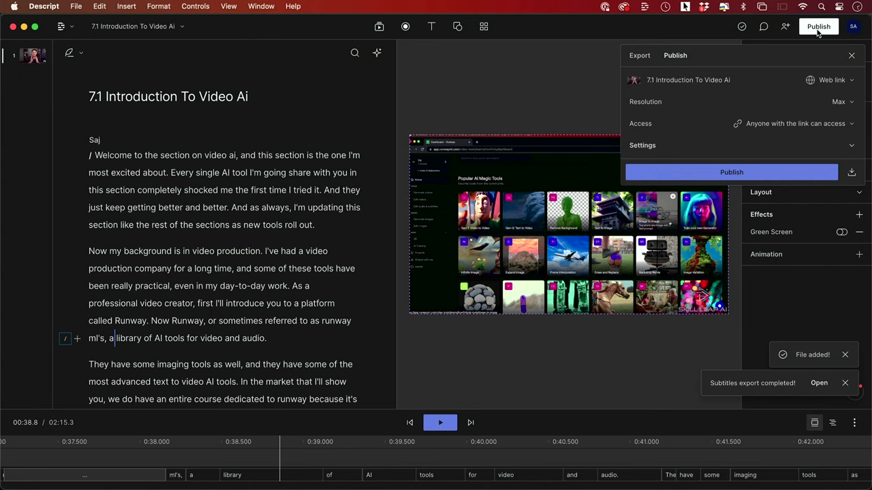
pyautogui.click(641, 57)
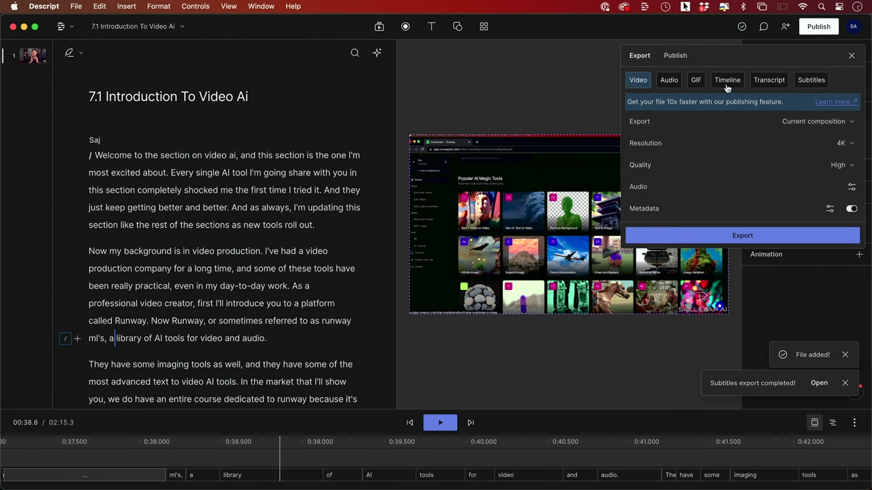
pyautogui.click(769, 81)
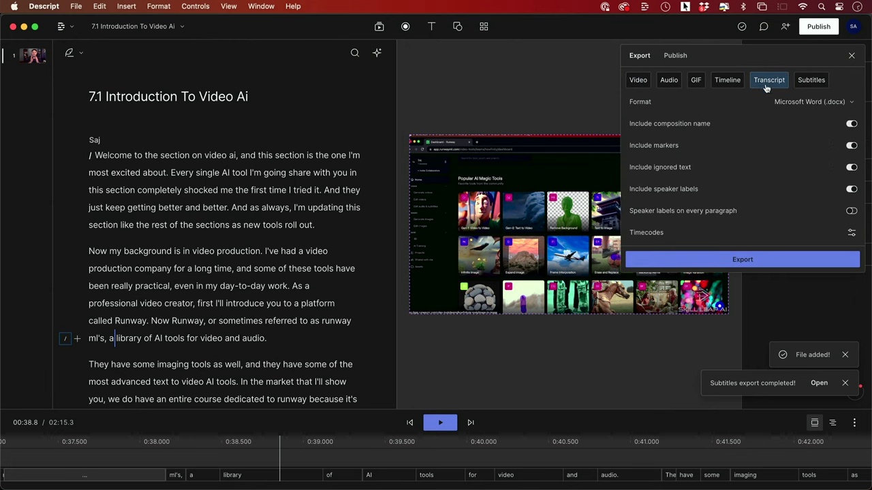
pyautogui.click(809, 102)
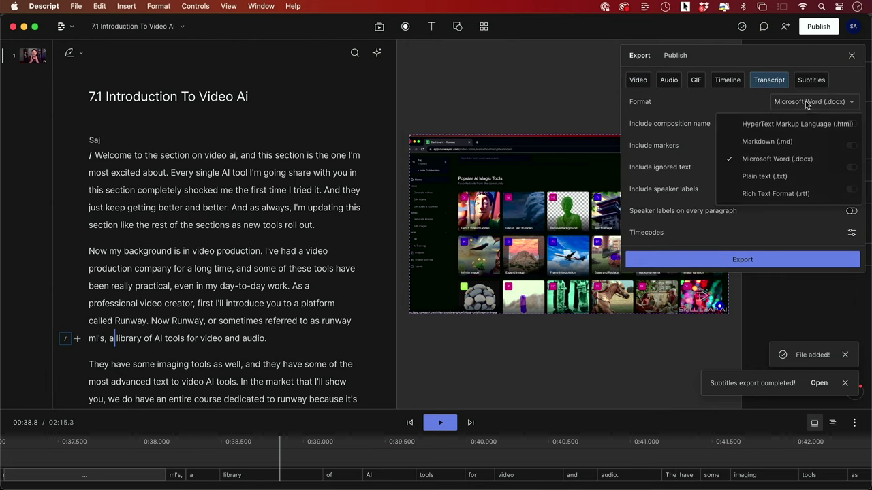
pyautogui.click(781, 162)
pyautogui.click(750, 258)
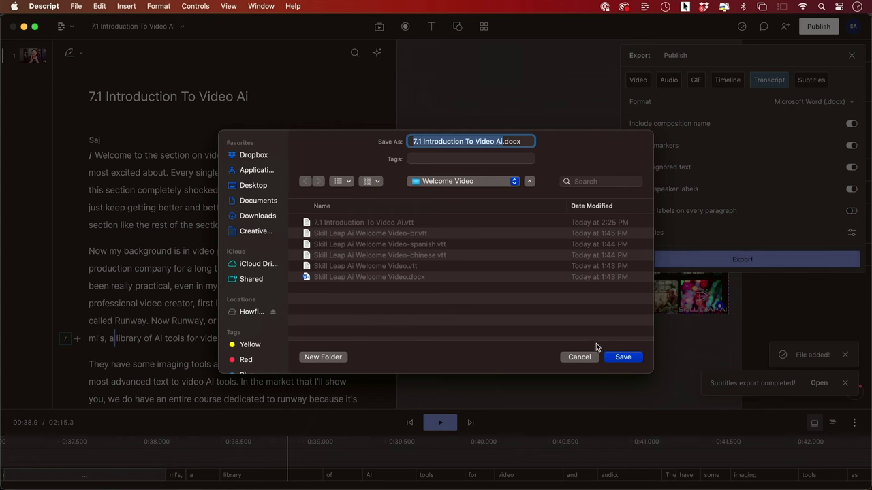
pyautogui.click(621, 357)
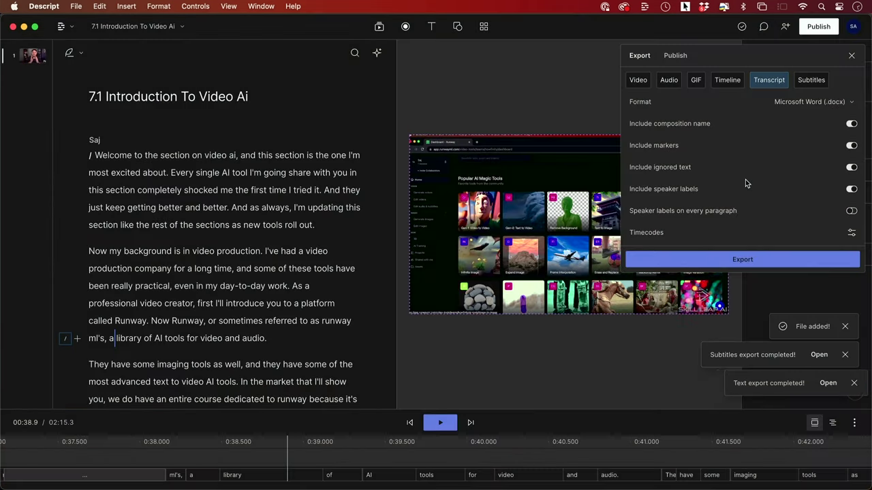
# - Show the subtitle export settings with Video Text Titles (.vtt) format
pyautogui.click(811, 83)
pyautogui.click(810, 102)
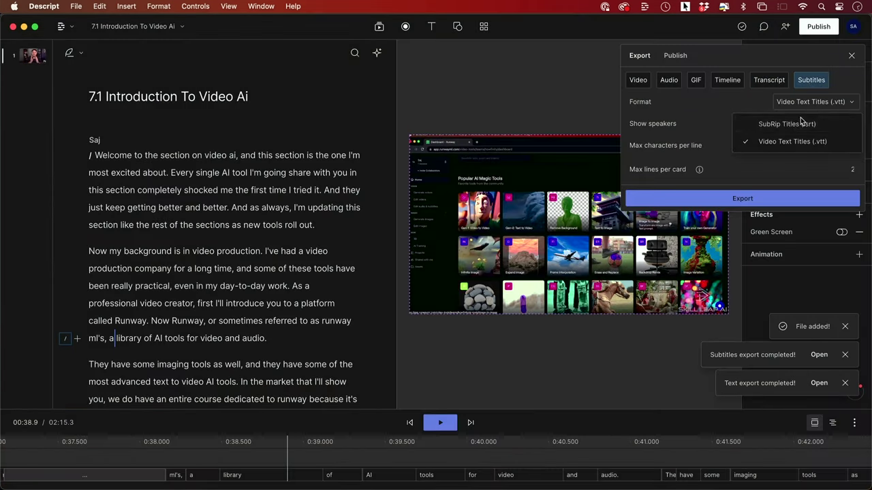
pyautogui.click(821, 147)
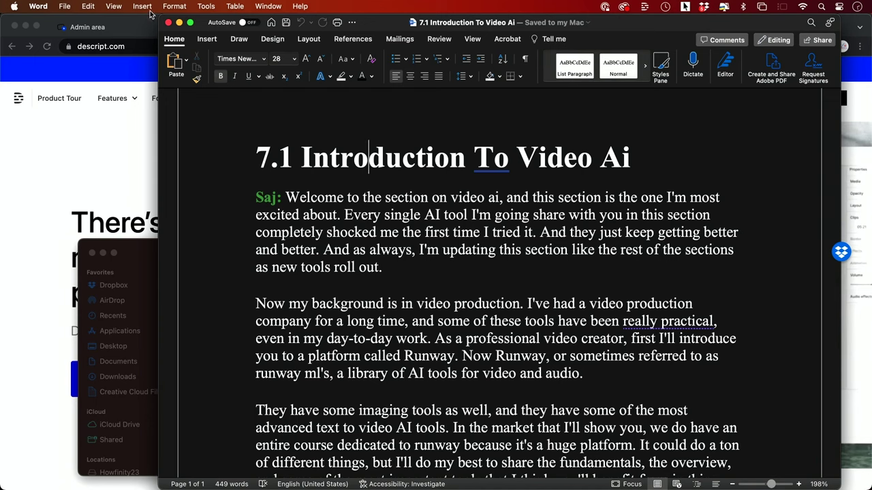
# - Select all of the Word transcript, title included, and copy it
pyautogui.click(85, 6)
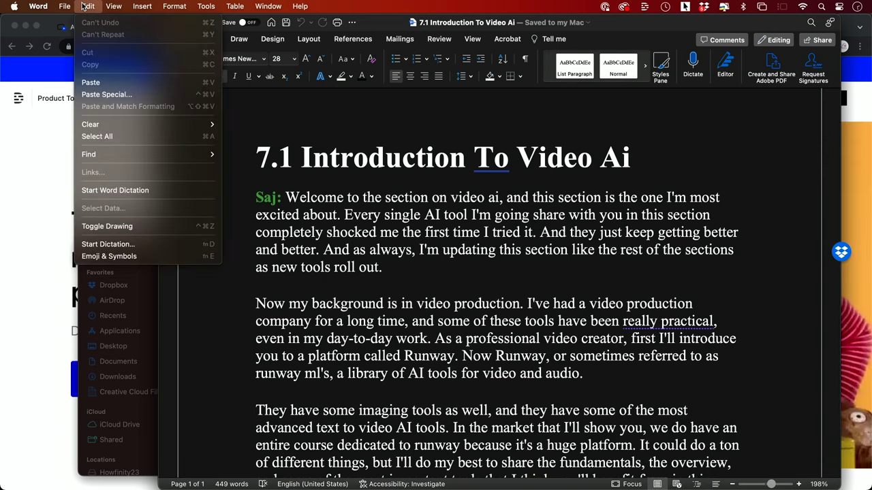
pyautogui.click(115, 139)
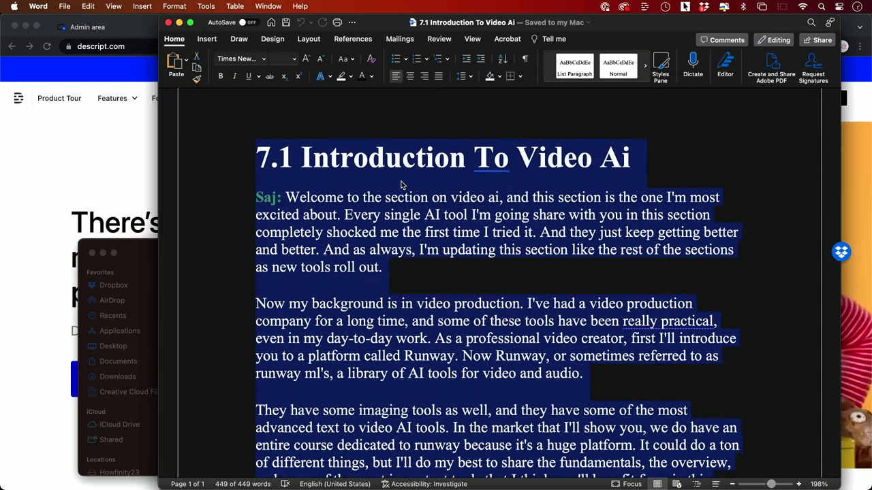
pyautogui.rightClick(401, 184)
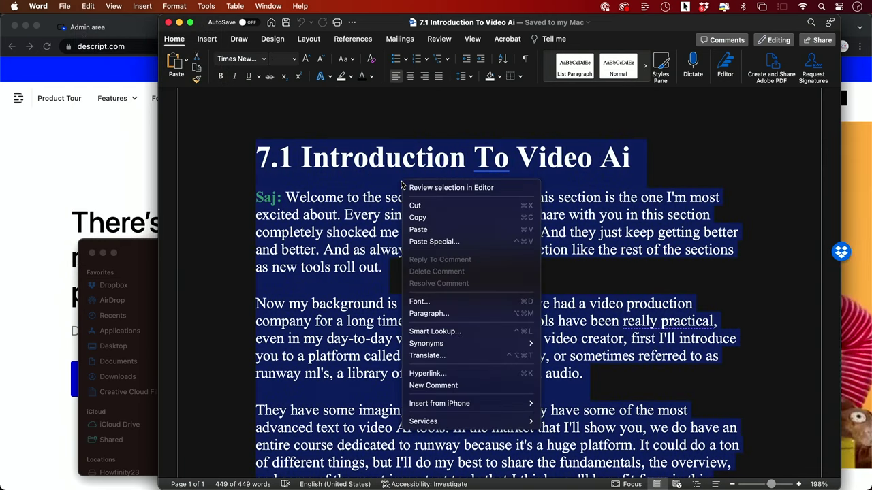
pyautogui.click(418, 218)
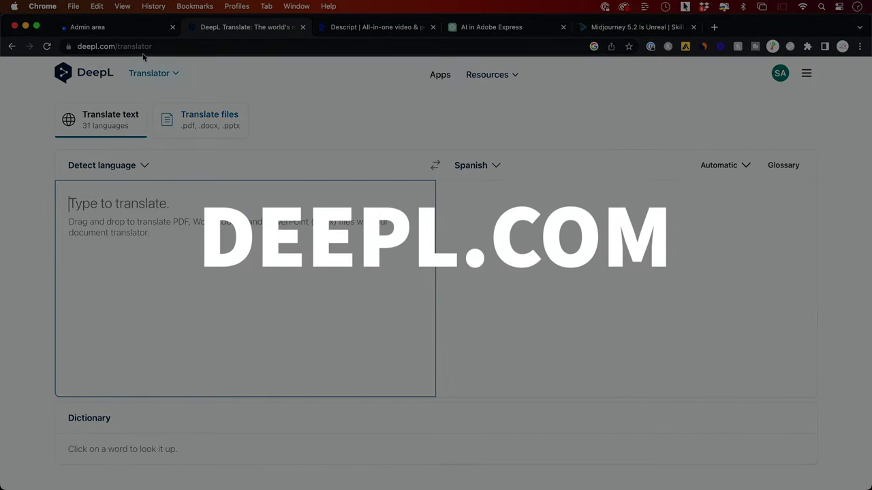
# - Paste the transcript into DeepL's source box and review the Spanish translation
pyautogui.scroll(-1, 163, 204)
pyautogui.scroll(1, 167, 222)
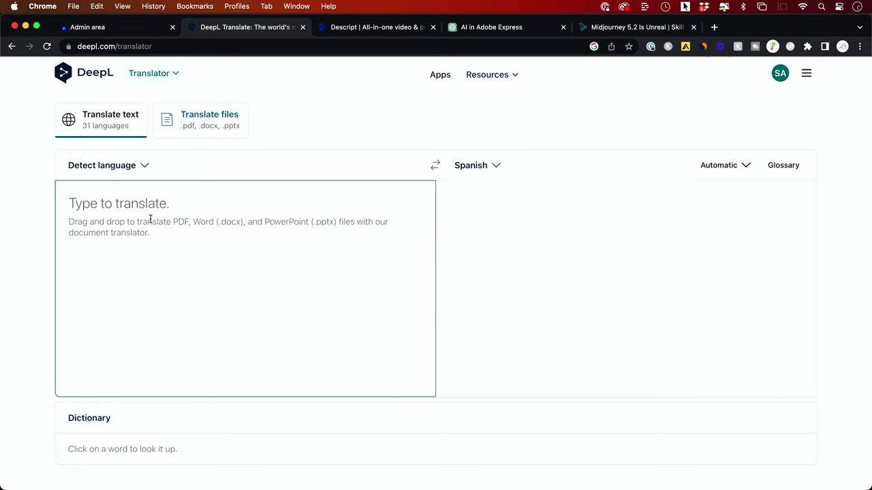
pyautogui.press('super+v')
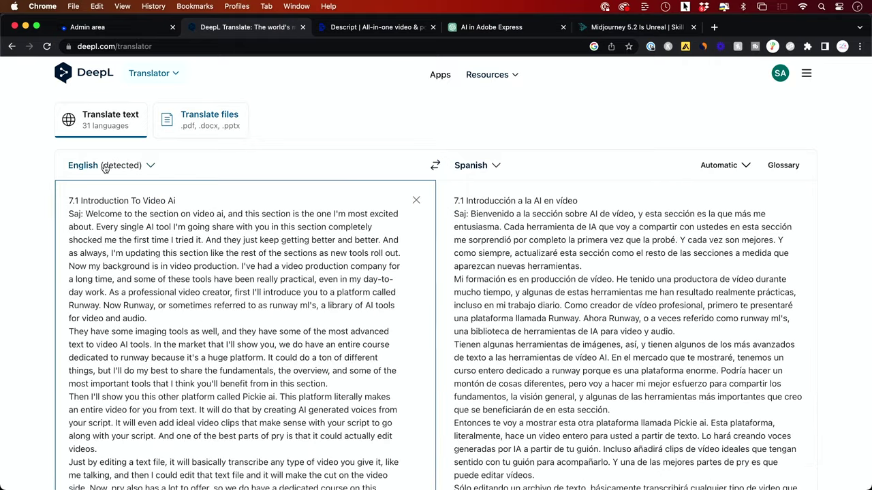
pyautogui.scroll(-1, 590, 241)
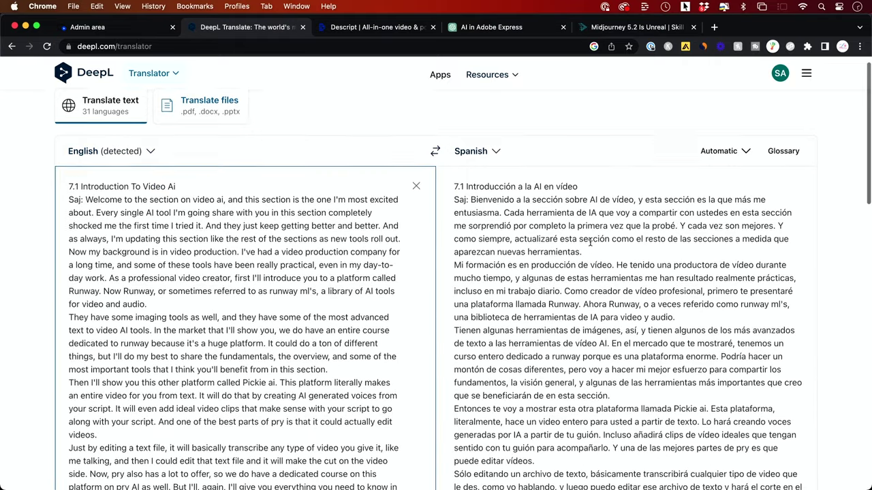
pyautogui.scroll(1, 590, 241)
pyautogui.scroll(-5, 580, 311)
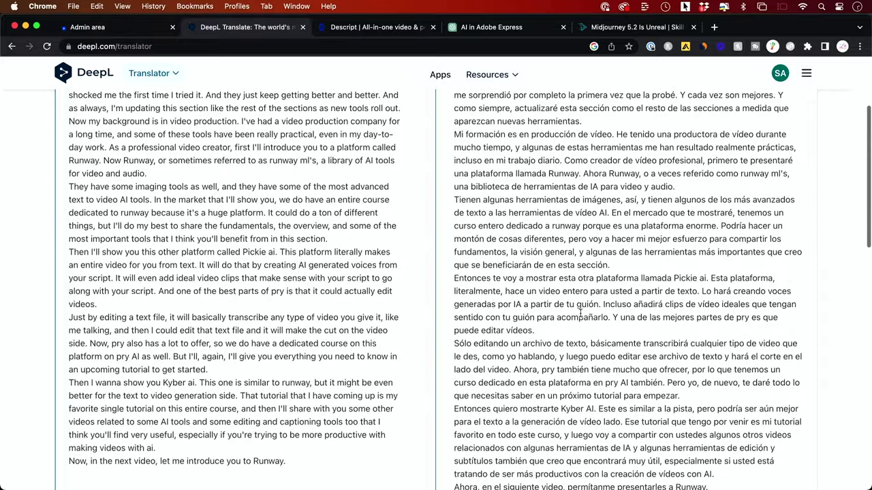
pyautogui.scroll(-10, 581, 311)
pyautogui.scroll(15, 580, 312)
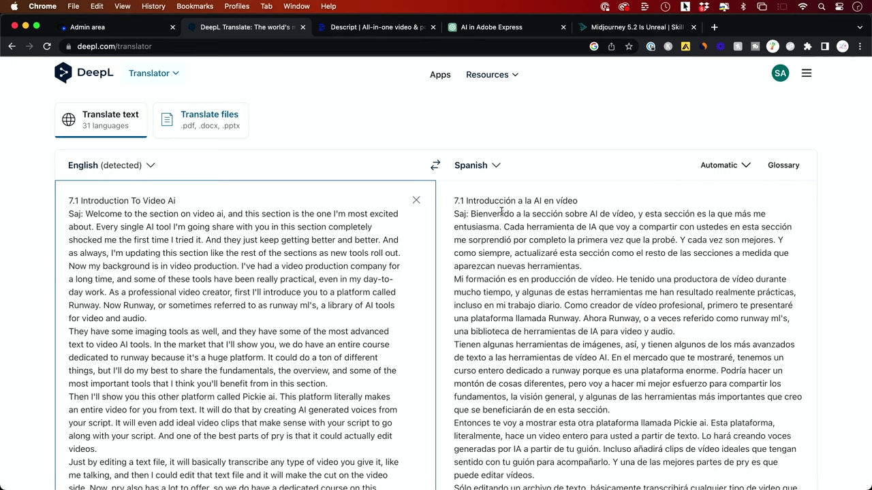
# - Translate the transcript into Chinese (simplified)
pyautogui.click(472, 171)
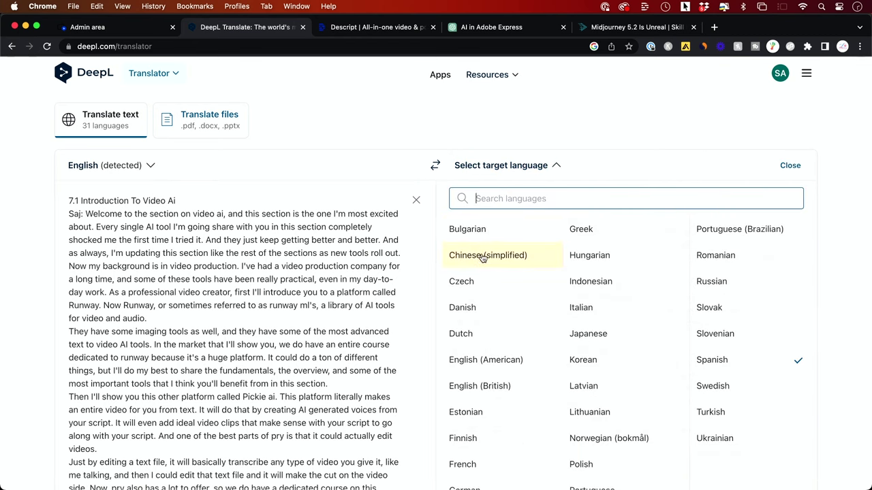
pyautogui.scroll(-1, 530, 265)
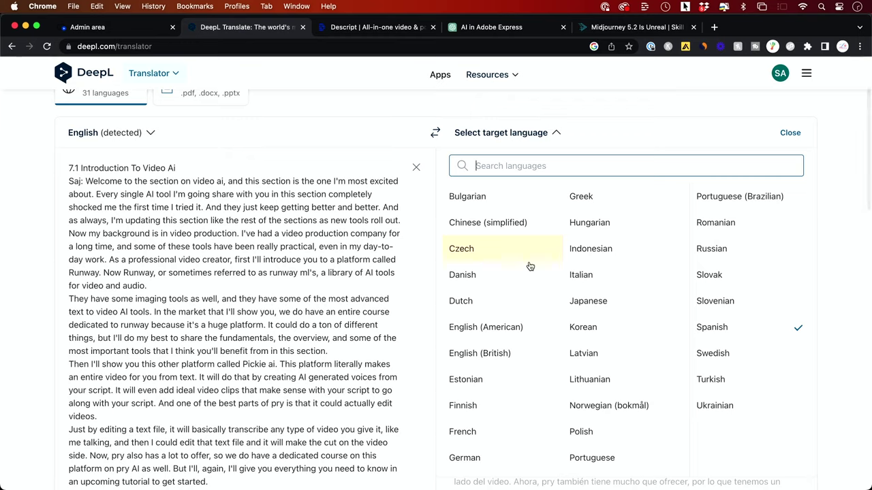
pyautogui.scroll(1, 518, 263)
pyautogui.click(477, 254)
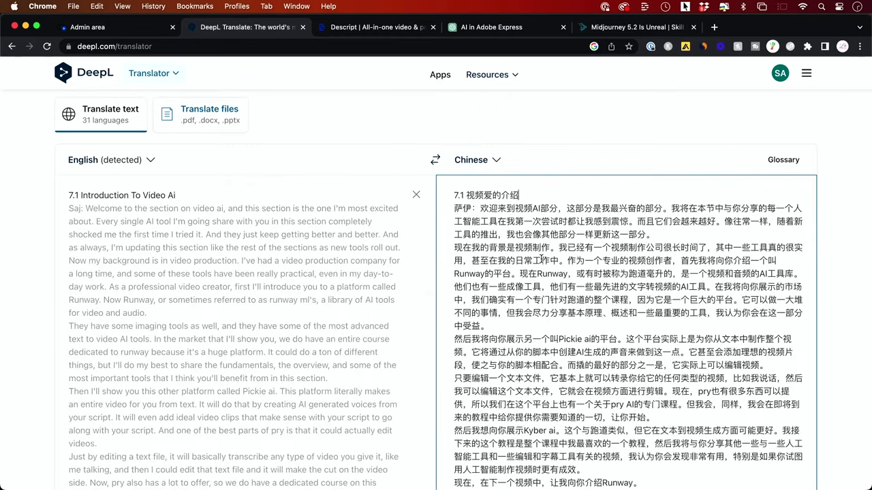
# - Switch the translation to Portuguese (Brazilian) and check alternatives for 'IA' and 'ferramentas'
pyautogui.click(470, 161)
pyautogui.write('br')
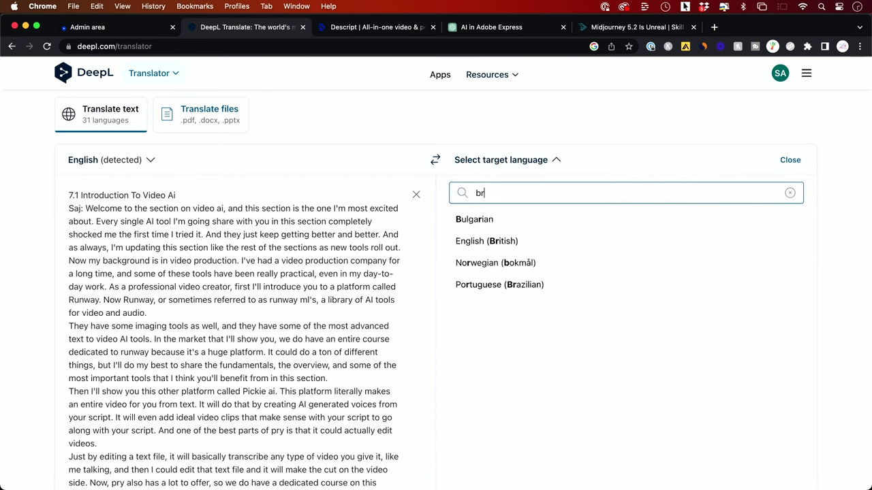
pyautogui.click(514, 241)
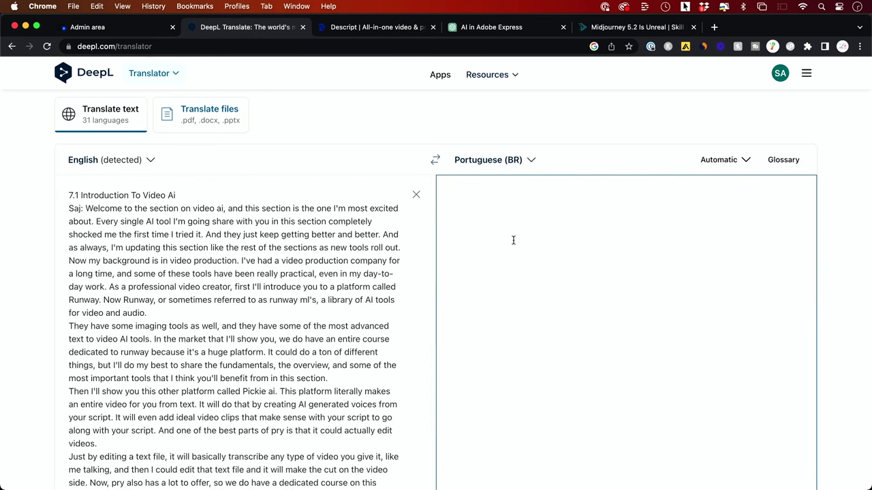
pyautogui.click(576, 222)
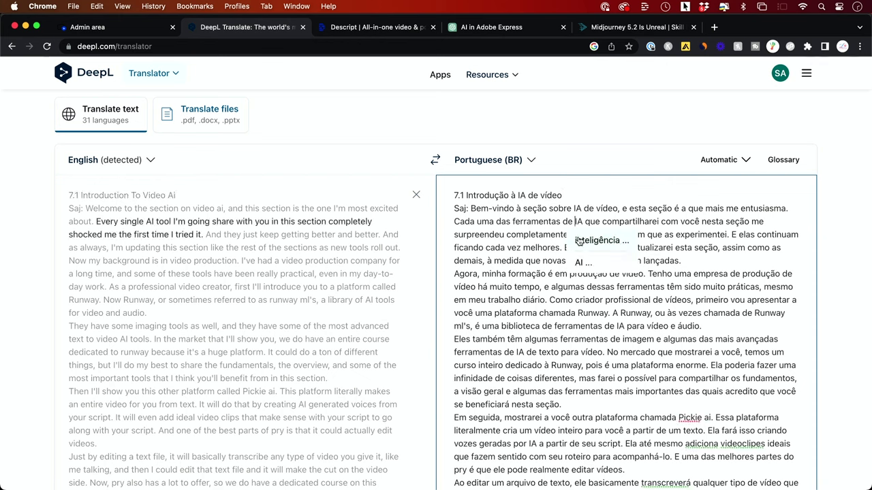
pyautogui.click(526, 227)
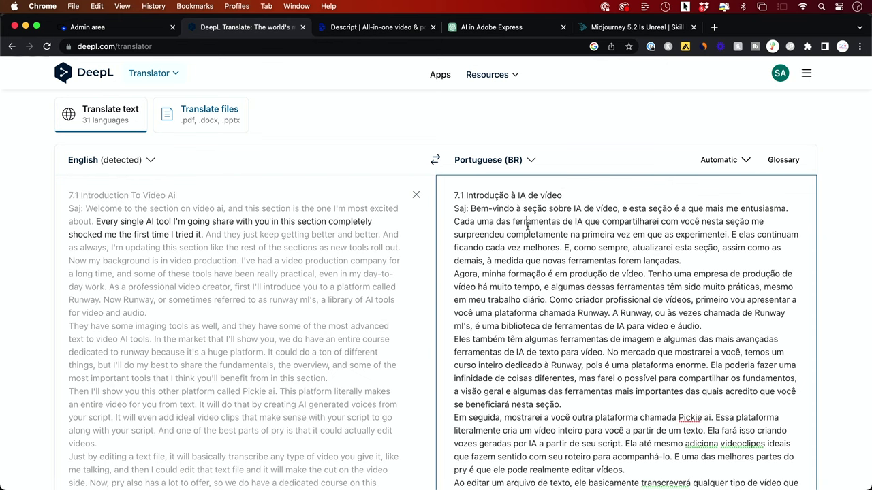
pyautogui.click(526, 225)
# - Select and copy the whole Portuguese translation
pyautogui.press('super+a')
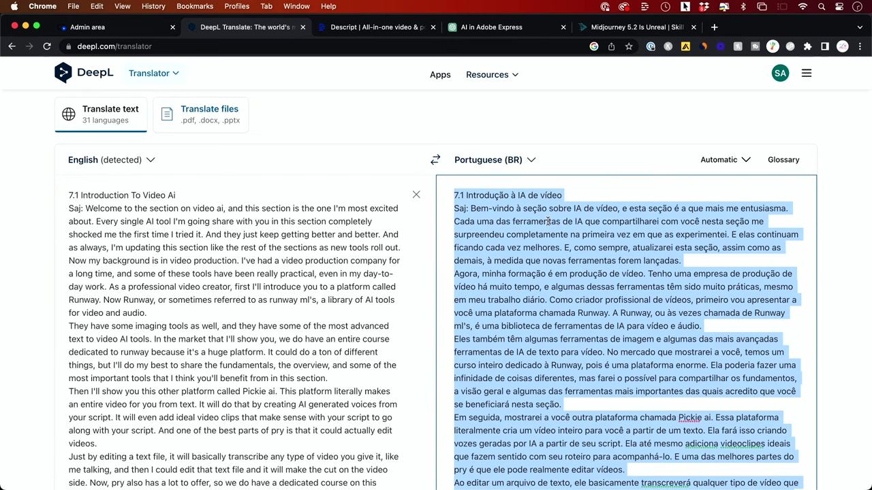
pyautogui.rightClick(548, 223)
pyautogui.click(576, 294)
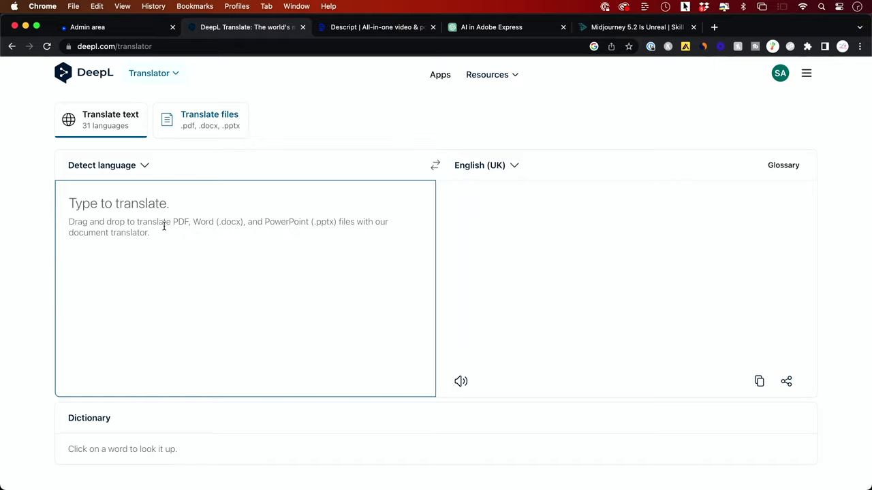
# - Paste the WebVTT caption file into DeepL's source box for a Portuguese (BR) translation
pyautogui.press('super+v')
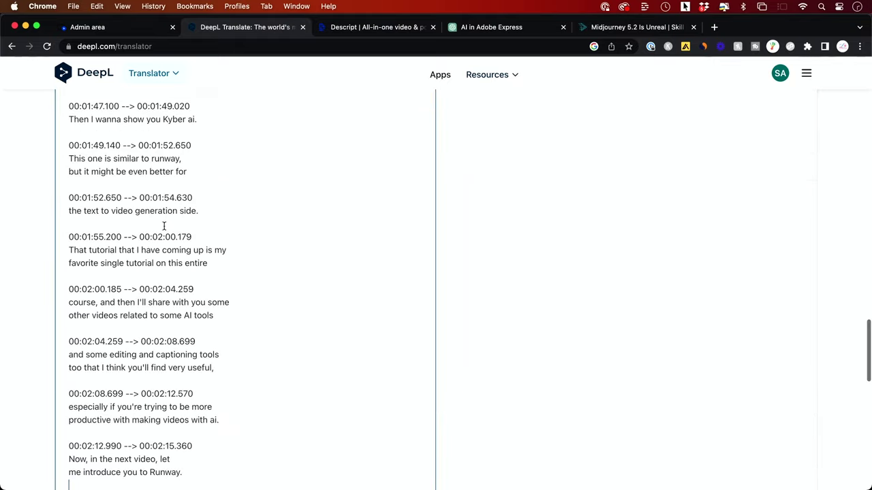
pyautogui.scroll(15, 174, 225)
pyautogui.scroll(-1, 177, 225)
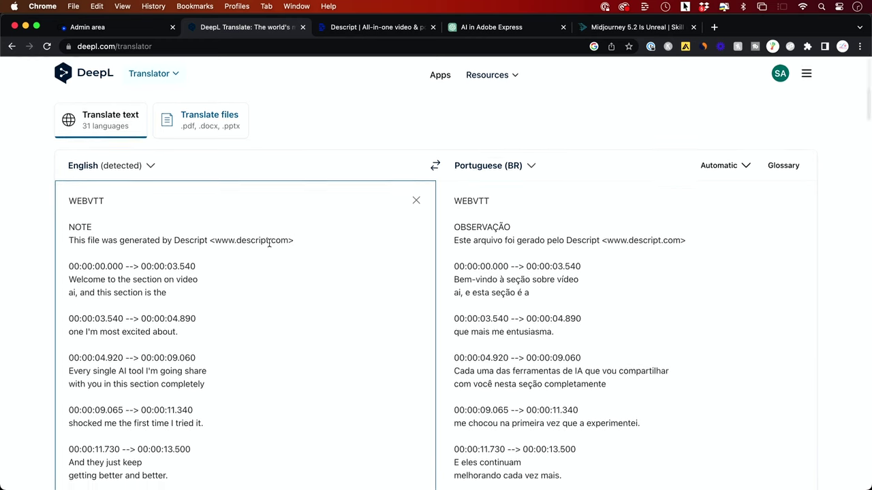
# - Change the target language to Japanese and review the translated caption lines
pyautogui.click(470, 169)
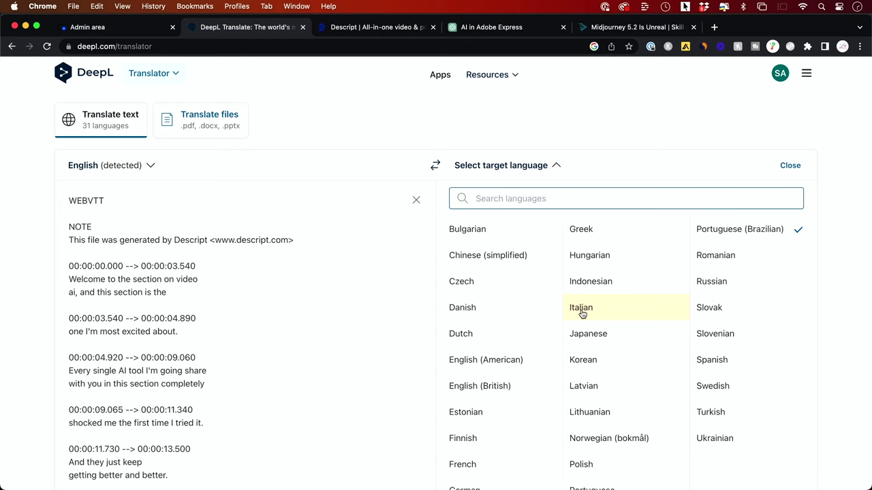
pyautogui.click(590, 334)
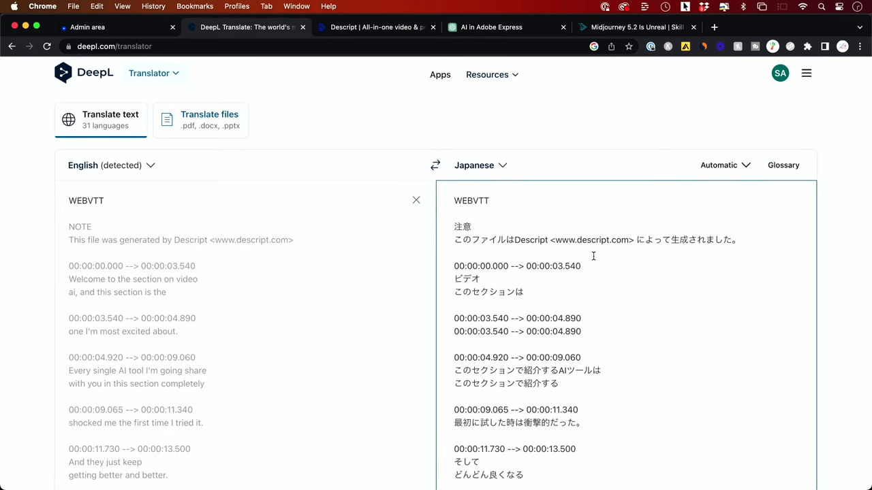
pyautogui.click(594, 256)
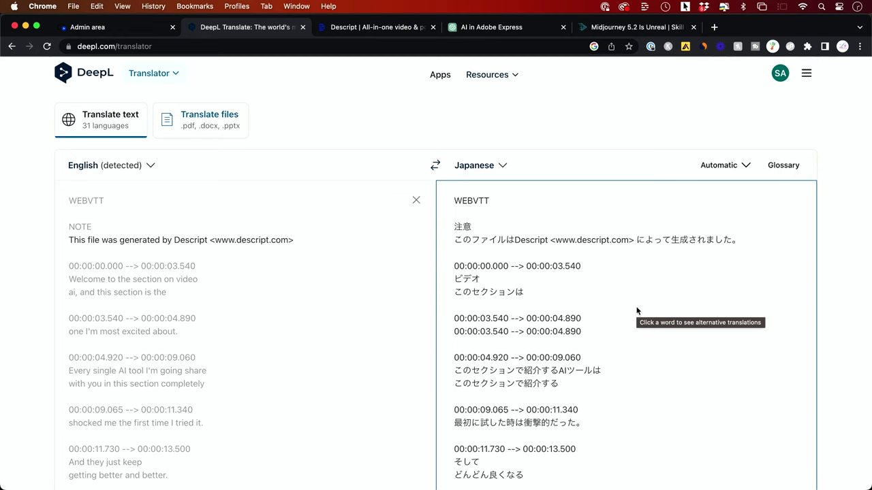
pyautogui.press('super+5')
# - Show the subtitle languages available on the Midjourney 5.2 Zoom Out video
pyautogui.scroll(-1, 802, 352)
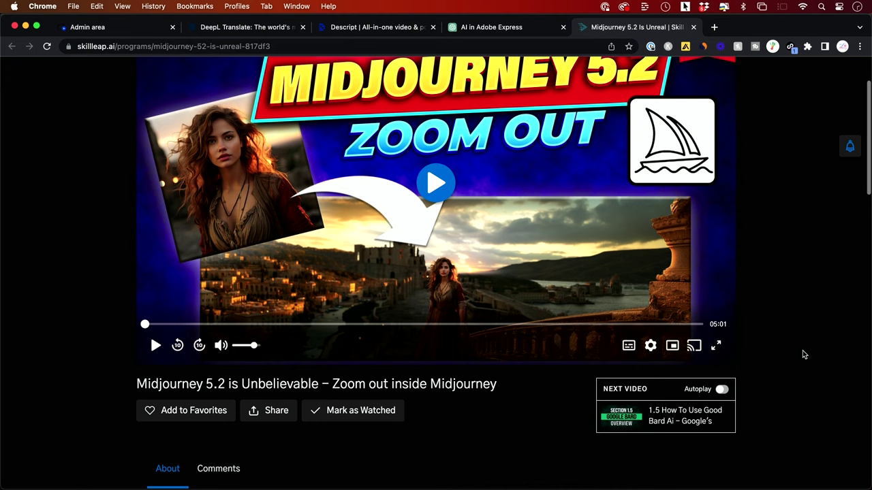
pyautogui.click(630, 350)
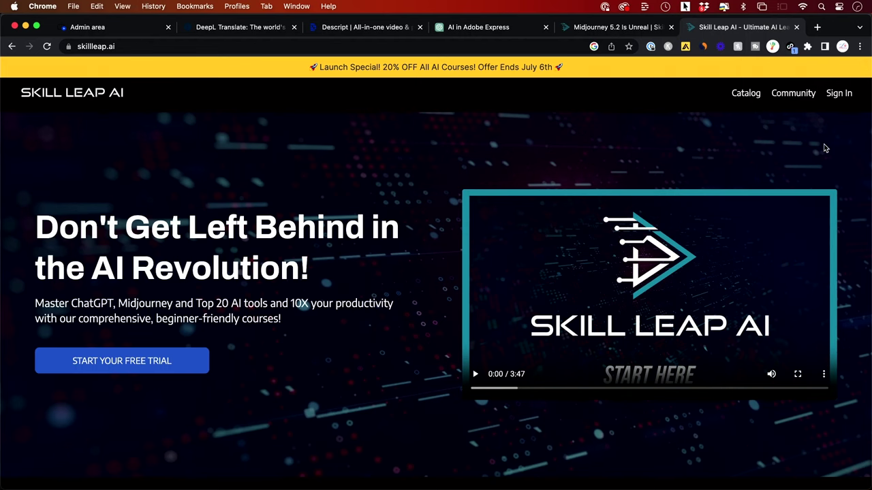
# - Browse the Skill Leap catalog and its New Complete Ai Courses category, ending at Exclusive Library
pyautogui.click(746, 92)
pyautogui.scroll(-5, 767, 229)
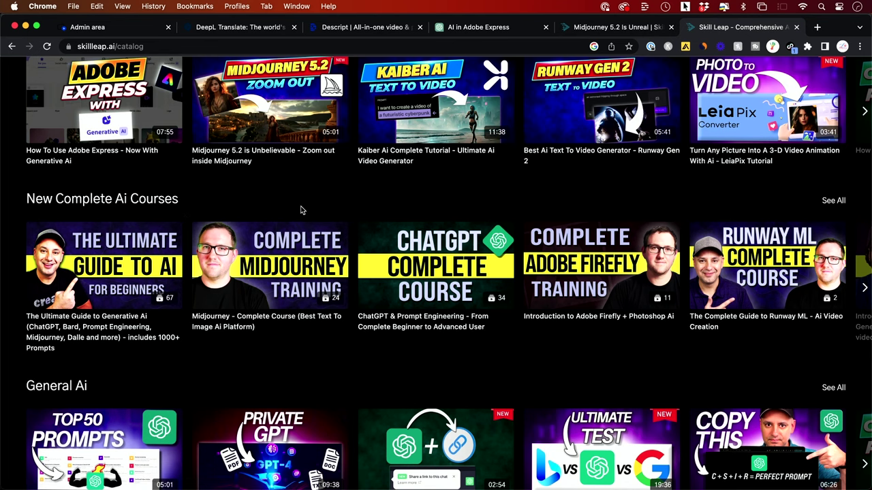
pyautogui.click(127, 200)
pyautogui.scroll(-5, 482, 259)
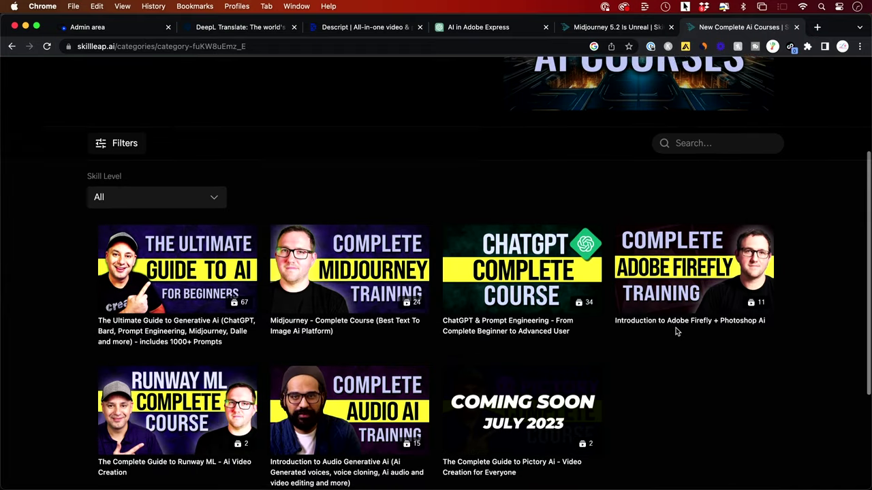
pyautogui.scroll(1, 676, 330)
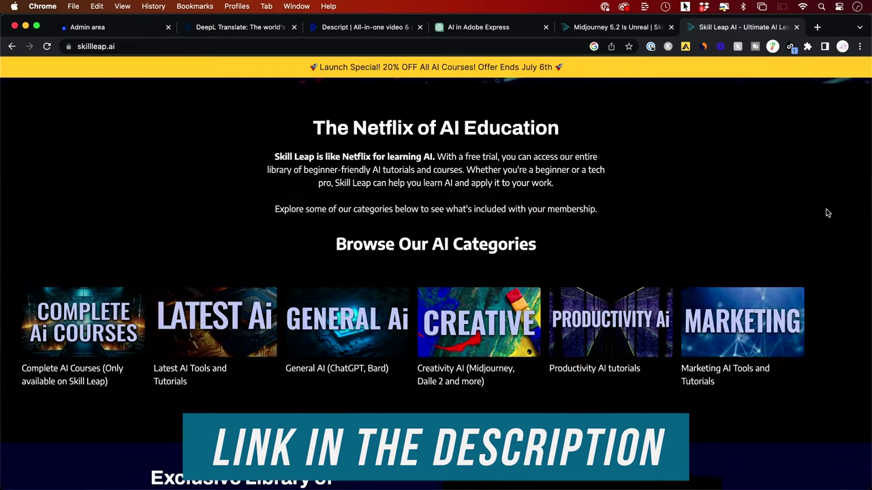
pyautogui.scroll(-5, 827, 213)
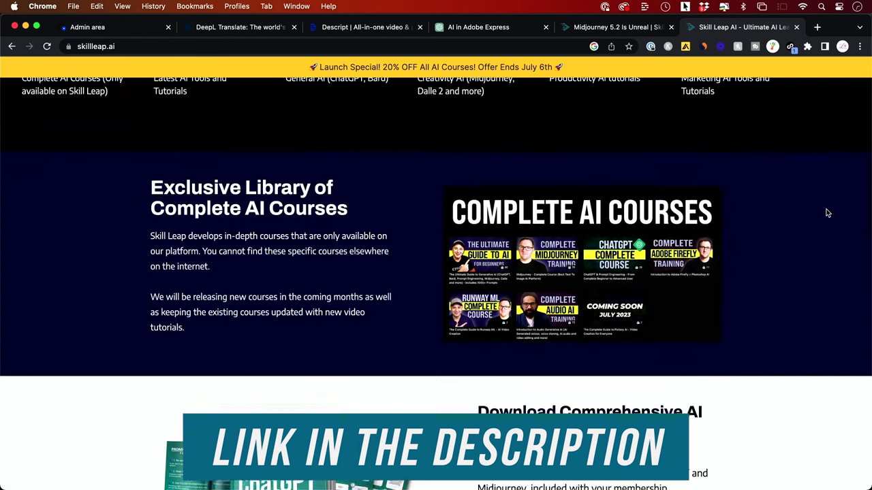